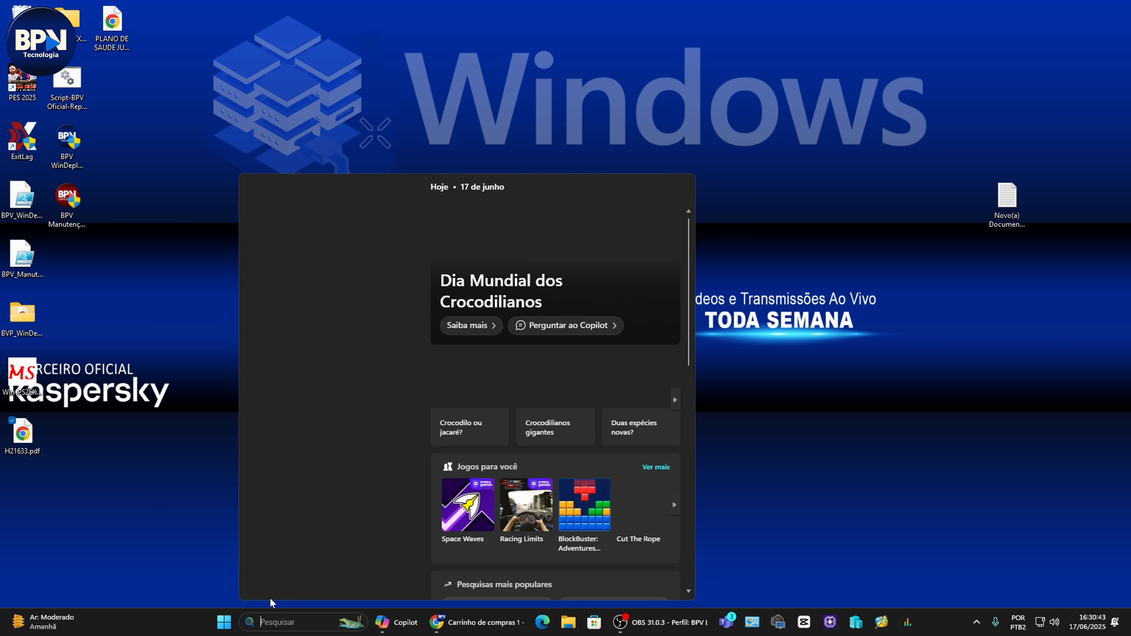
- Find and open the Windows Services console (Serviços), and select the SysMain service in the list
type("SERVI")
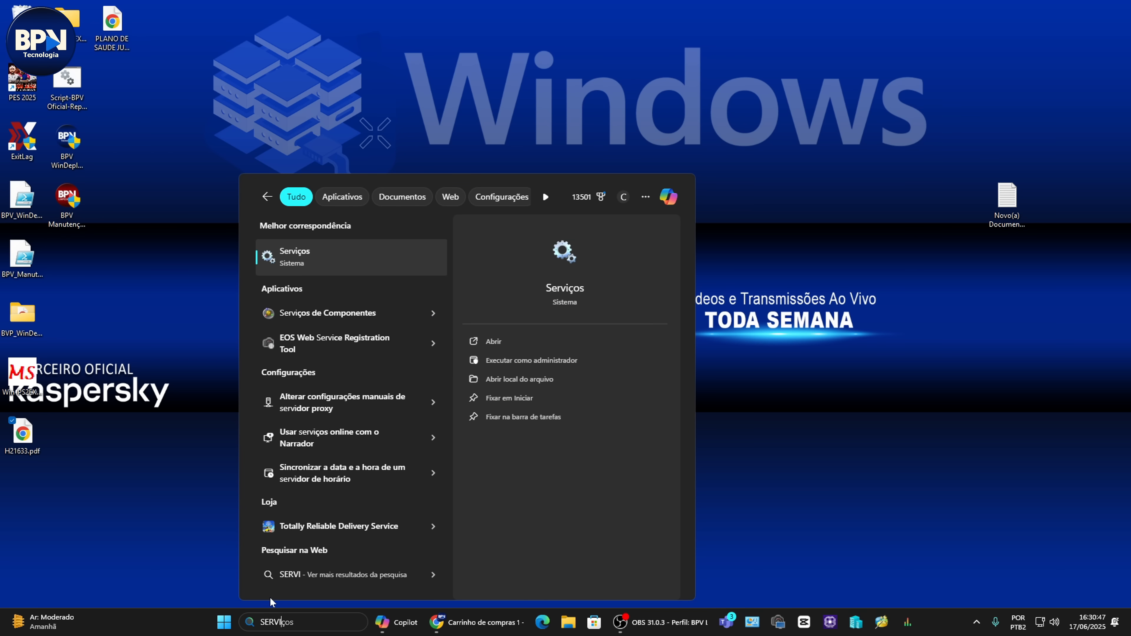
left_click(319, 251)
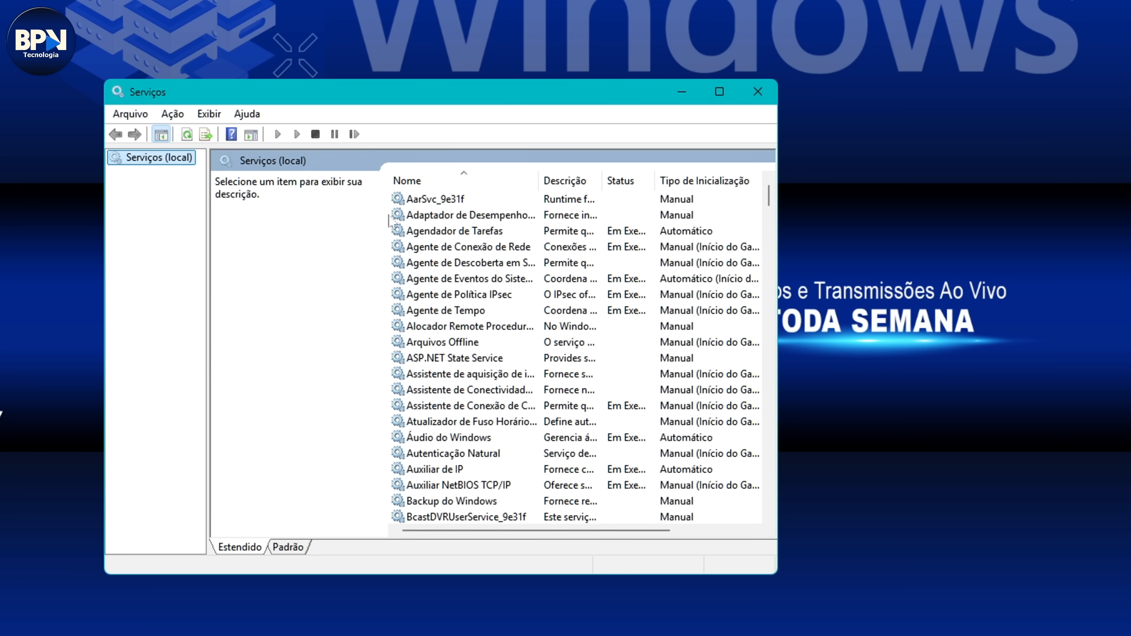
left_click(476, 245)
key("s")
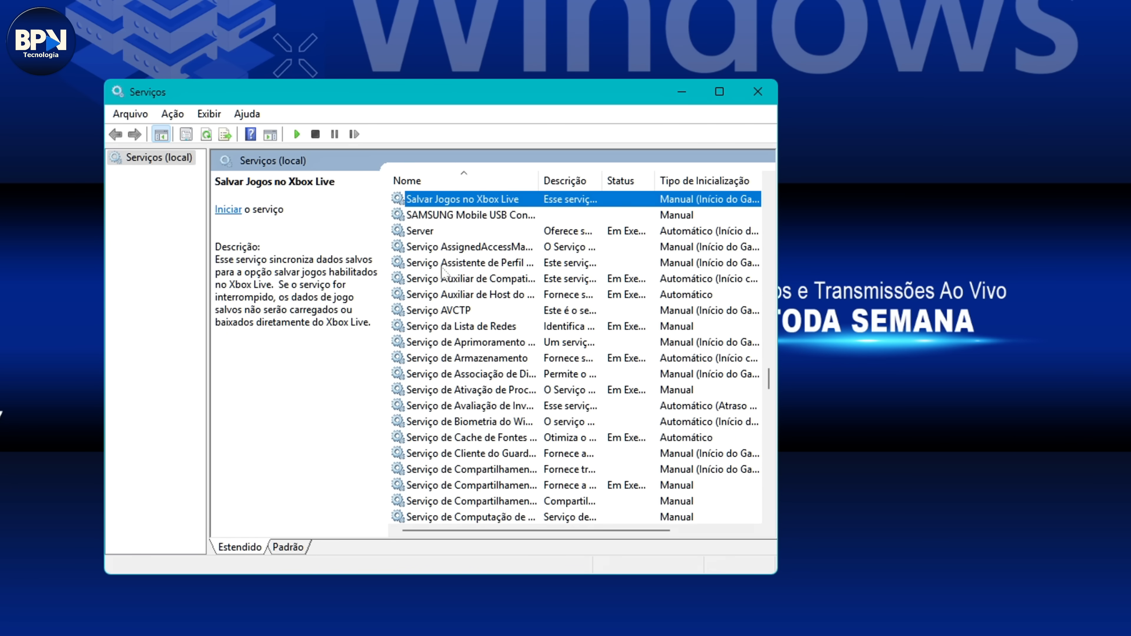
scroll(485, 475, "down", 3)
scroll(486, 474, "down", 17)
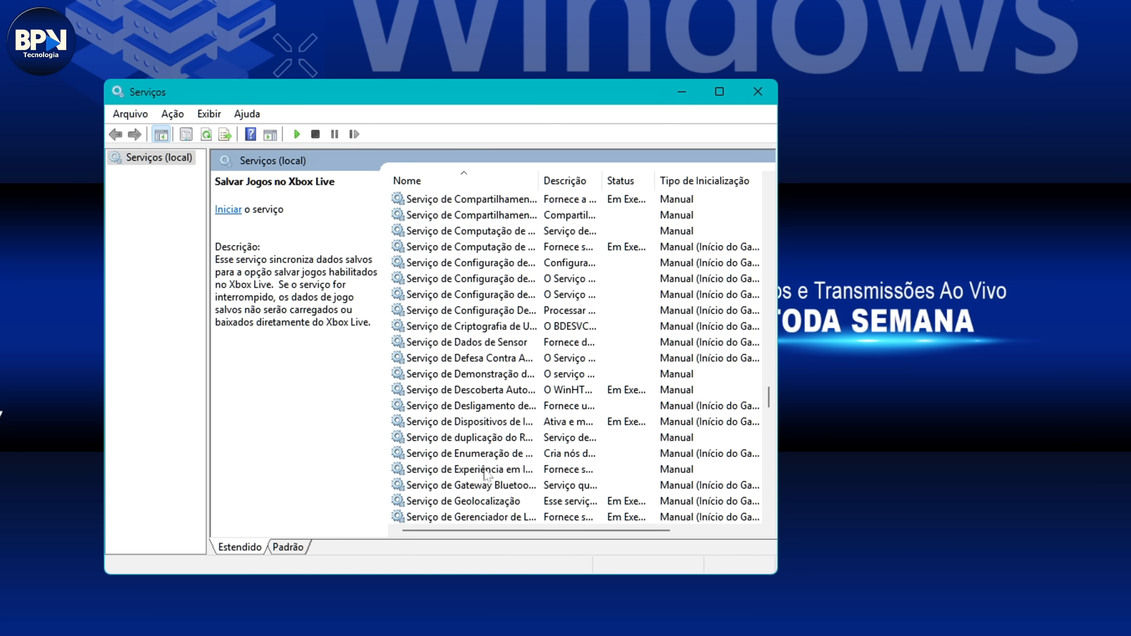
scroll(481, 468, "down", 13)
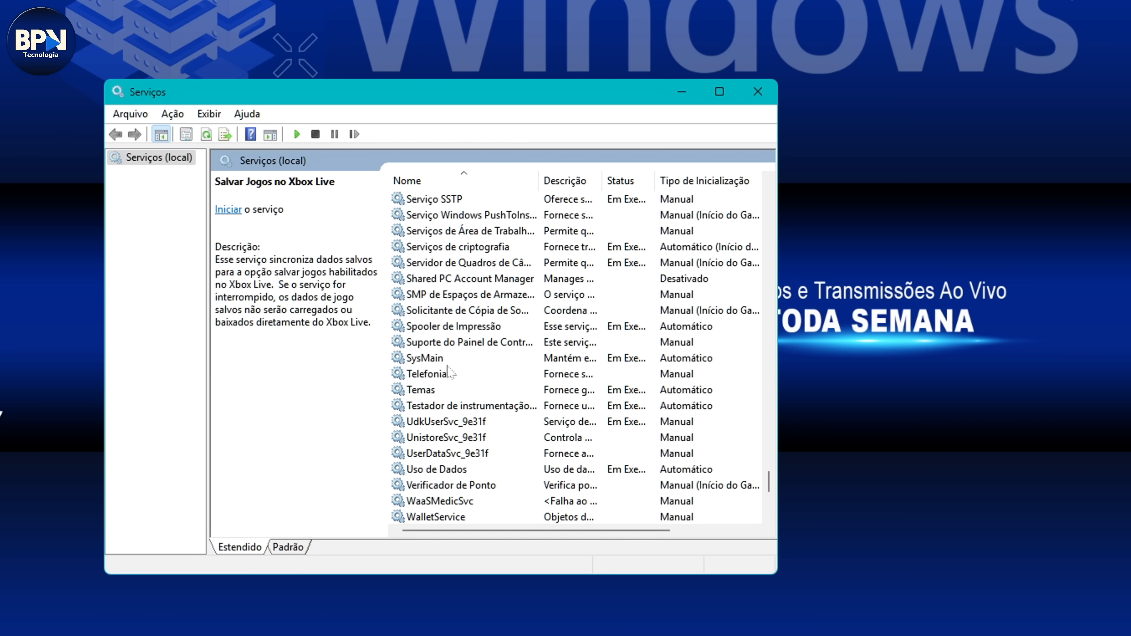
left_click(440, 360)
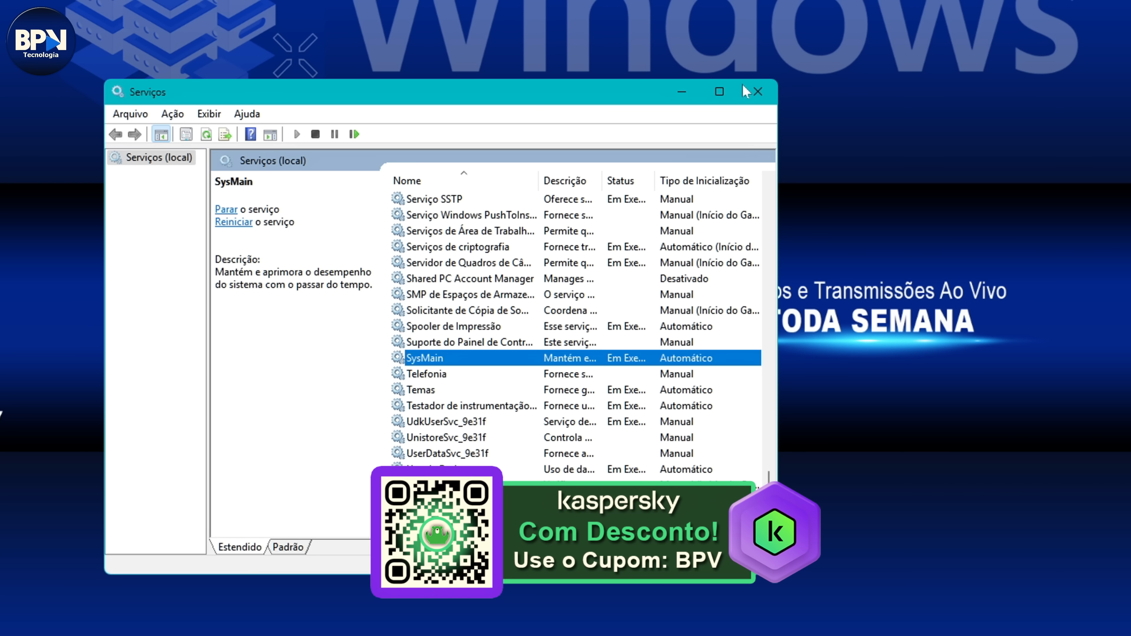
- Maximize the Services window and open the SysMain service's properties, placing the dialog slightly higher
left_click(719, 91)
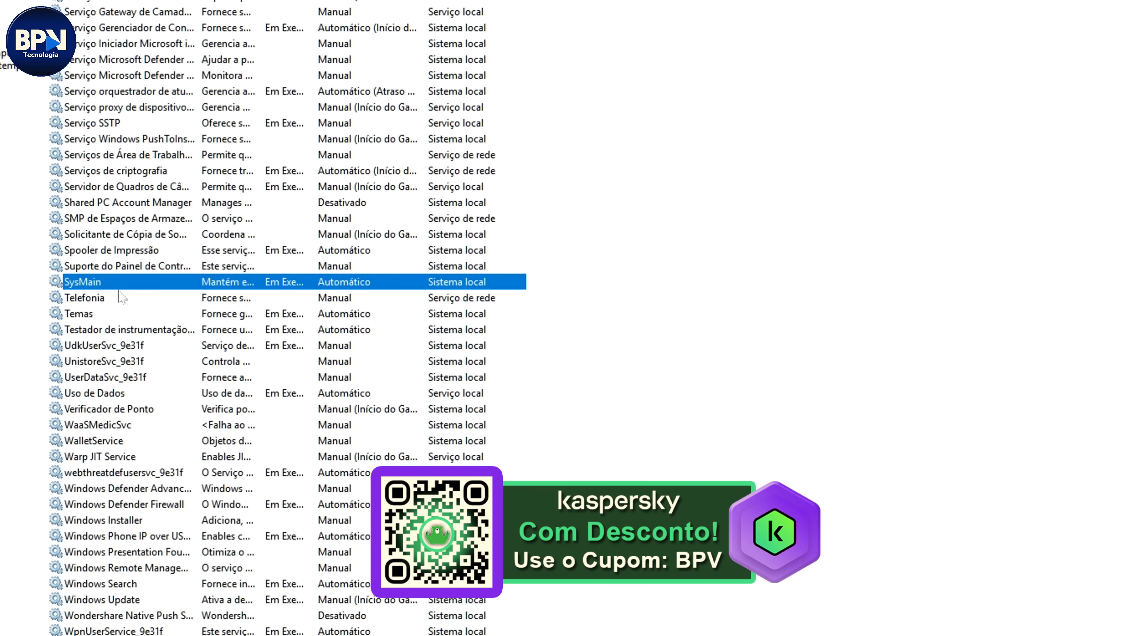
double_click(158, 285)
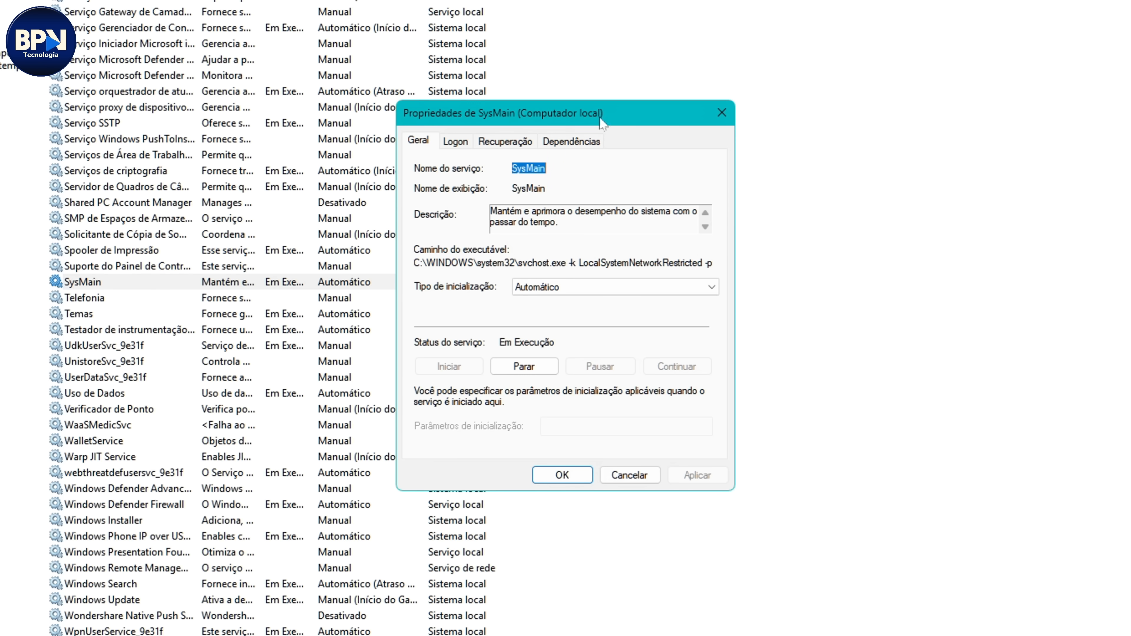
left_click_drag(639, 107, 642, 66)
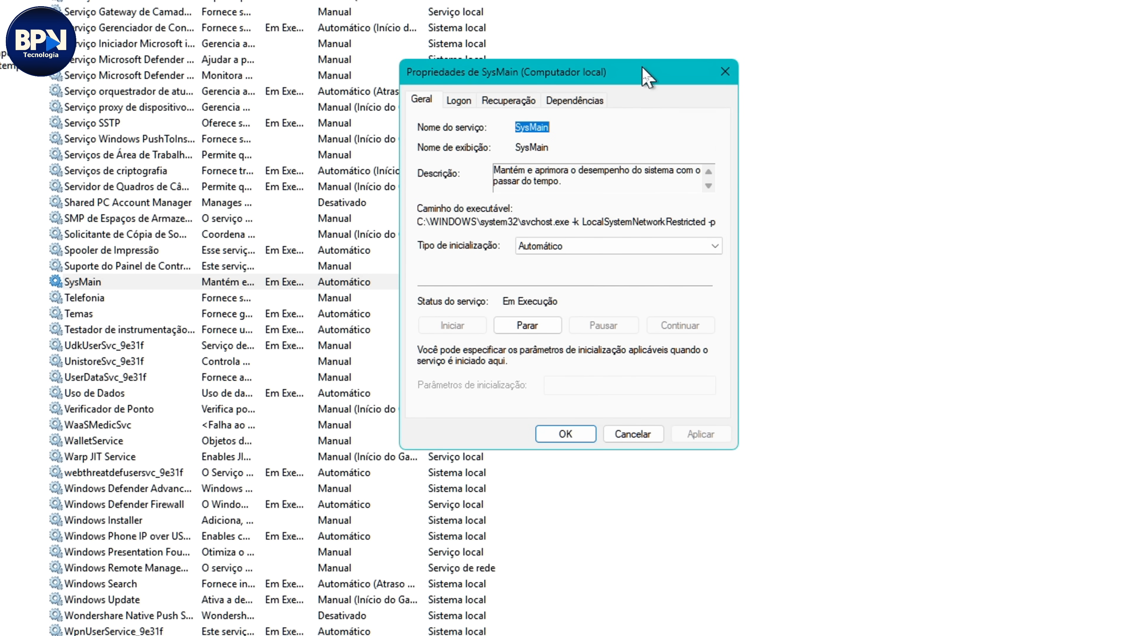
- Highlight the full description text in the SysMain properties to read what the service does
left_click_drag(493, 171, 659, 183)
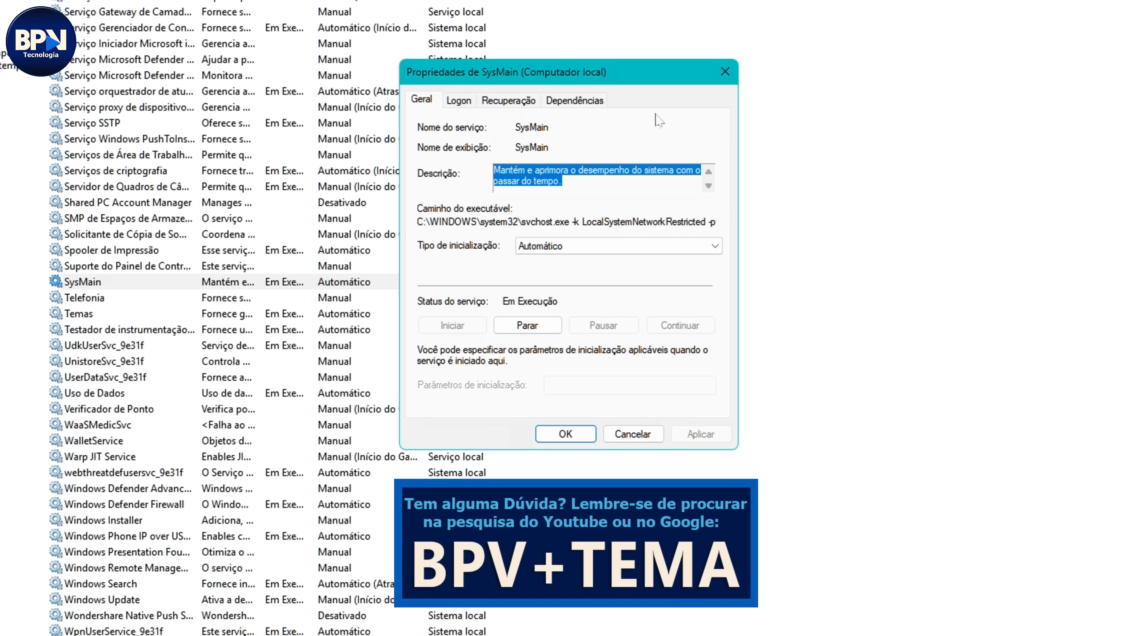
left_click(652, 134)
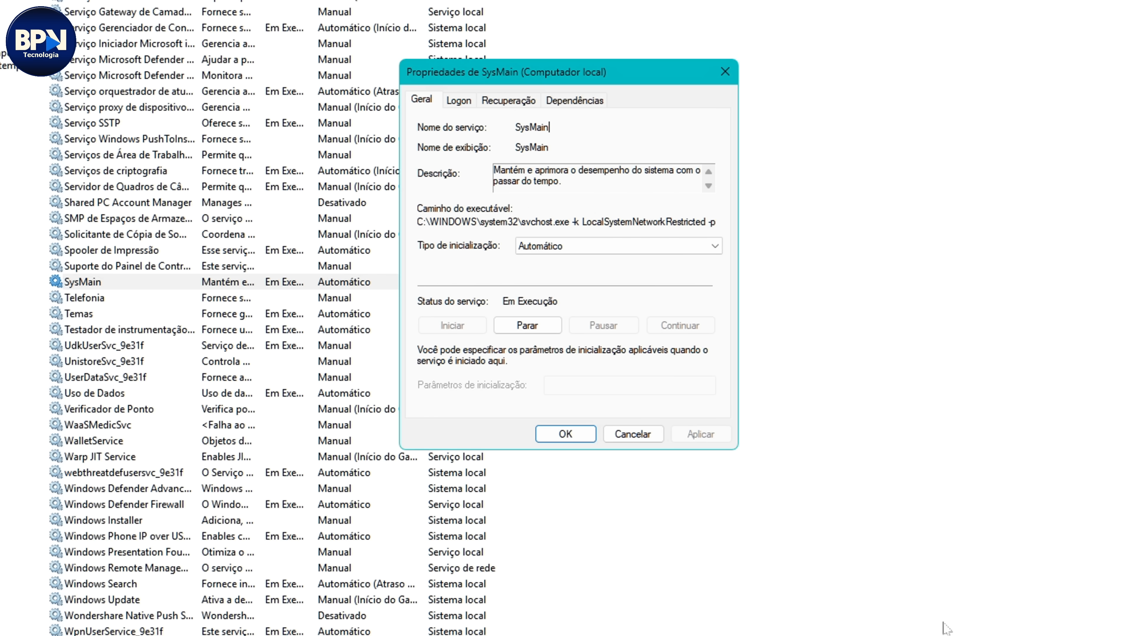
left_click(948, 635)
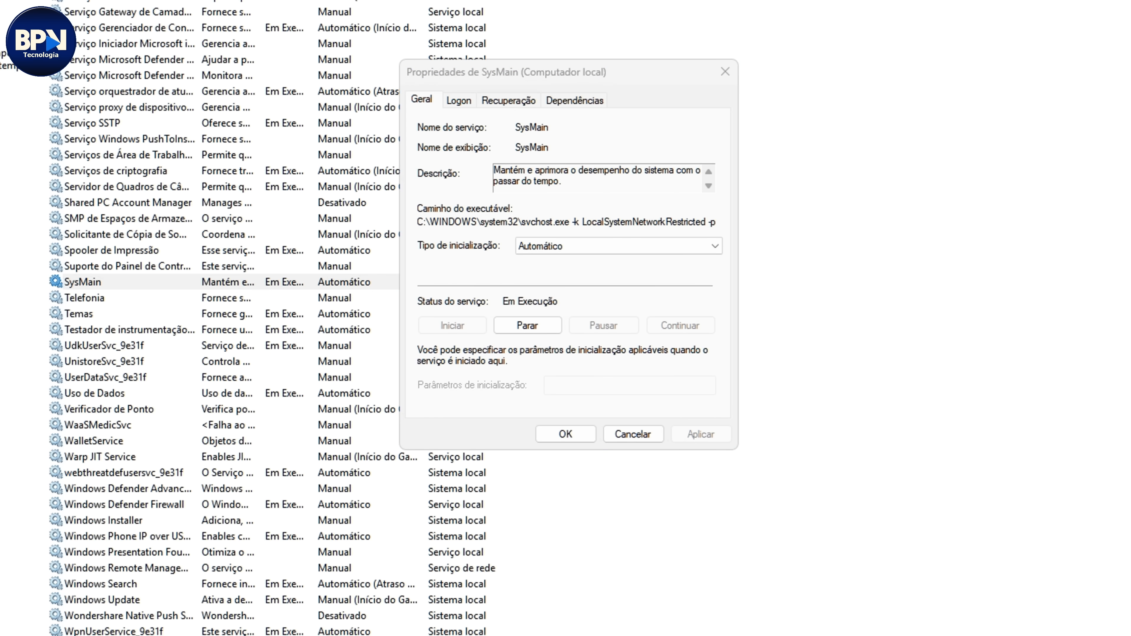
mouse_move(644, 69)
left_mouse_down()
mouse_move(631, 114)
mouse_move(607, 76)
mouse_move(644, 68)
left_mouse_up()
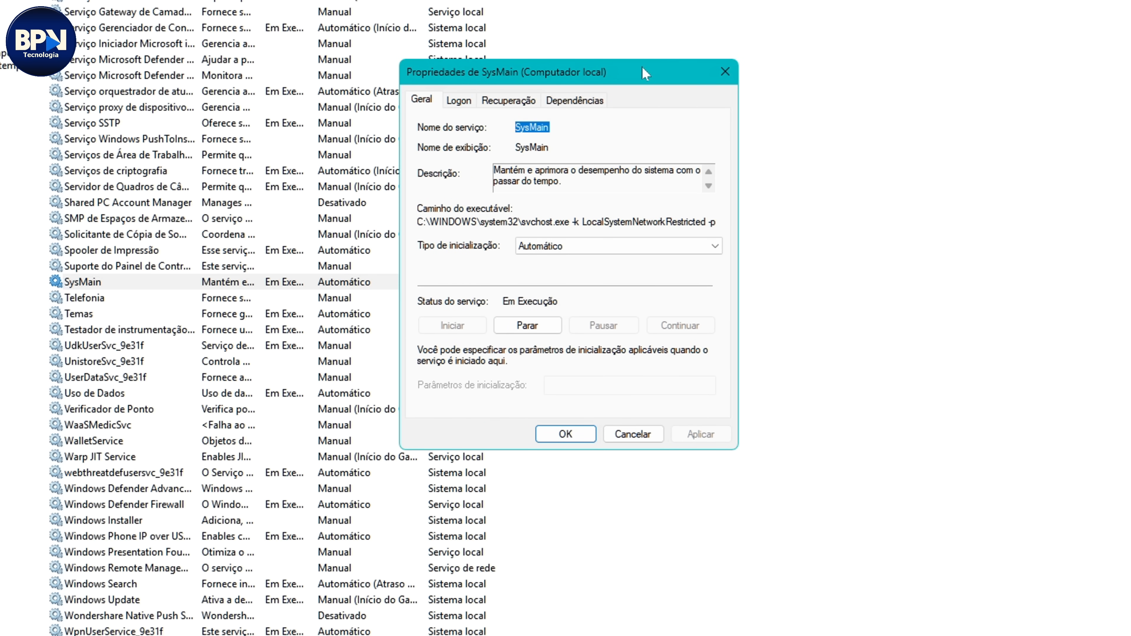
key("Tab")
key("shift+Right")
key("shift+Right")
key("shift+Right")
key("shift+Right")
key("shift+Right")
key("shift+Right")
key("shift+Right")
key("shift+Right")
key("shift+Right")
key("shift+Right")
key("shift+Right")
key("shift+Right")
key("shift+Right")
key("shift+Right")
key("shift+Right")
key("shift+Right")
key("shift+Right")
key("shift+Right")
key("shift+Right")
key("shift+Right")
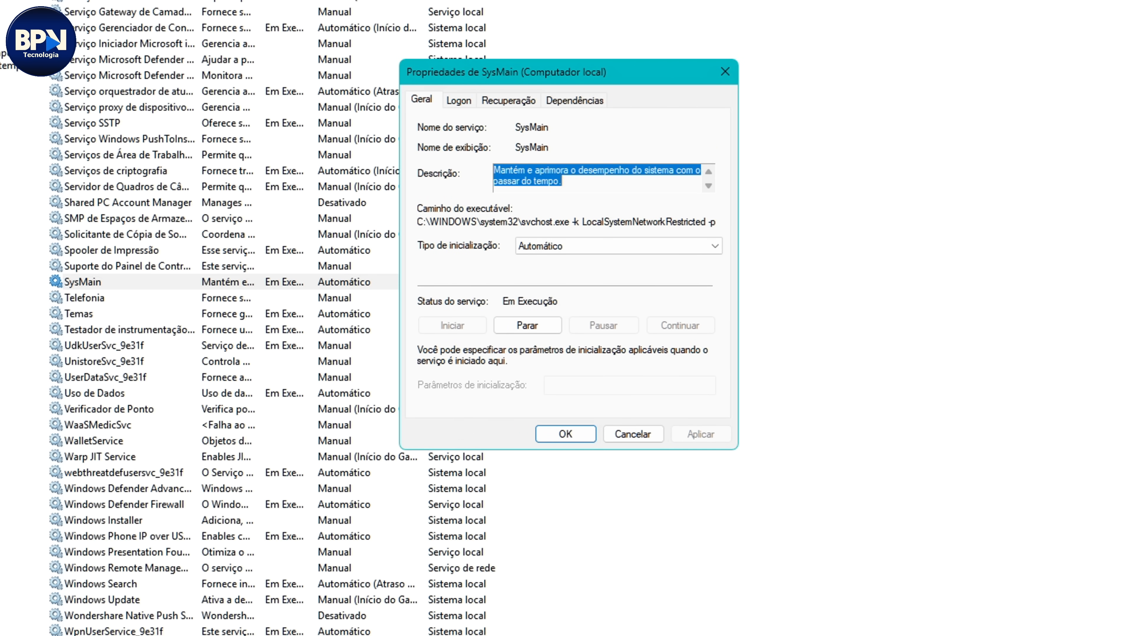
left_click(639, 135)
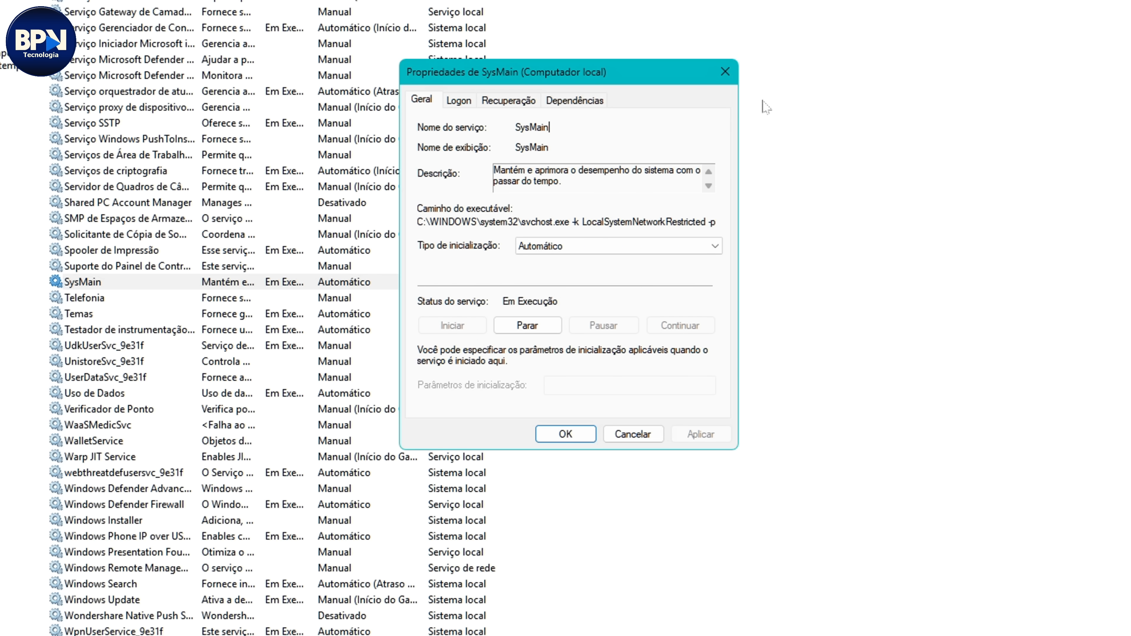
- Close the SysMain properties and switch to Task Manager to check its performance page and process list
left_click(725, 72)
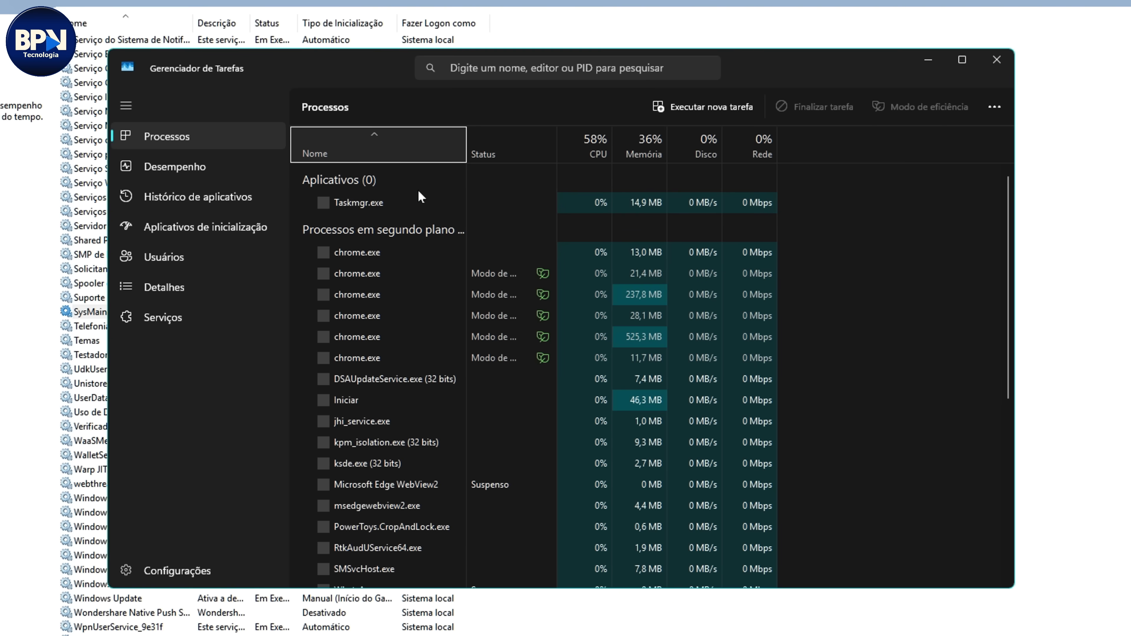
left_click(193, 167)
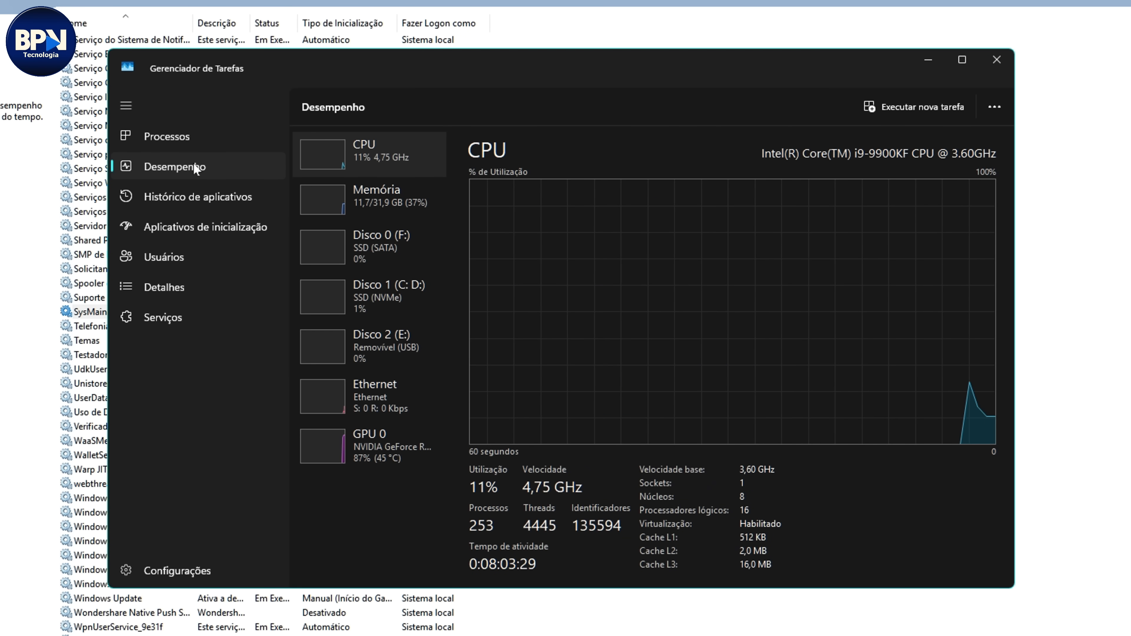
left_click(216, 130)
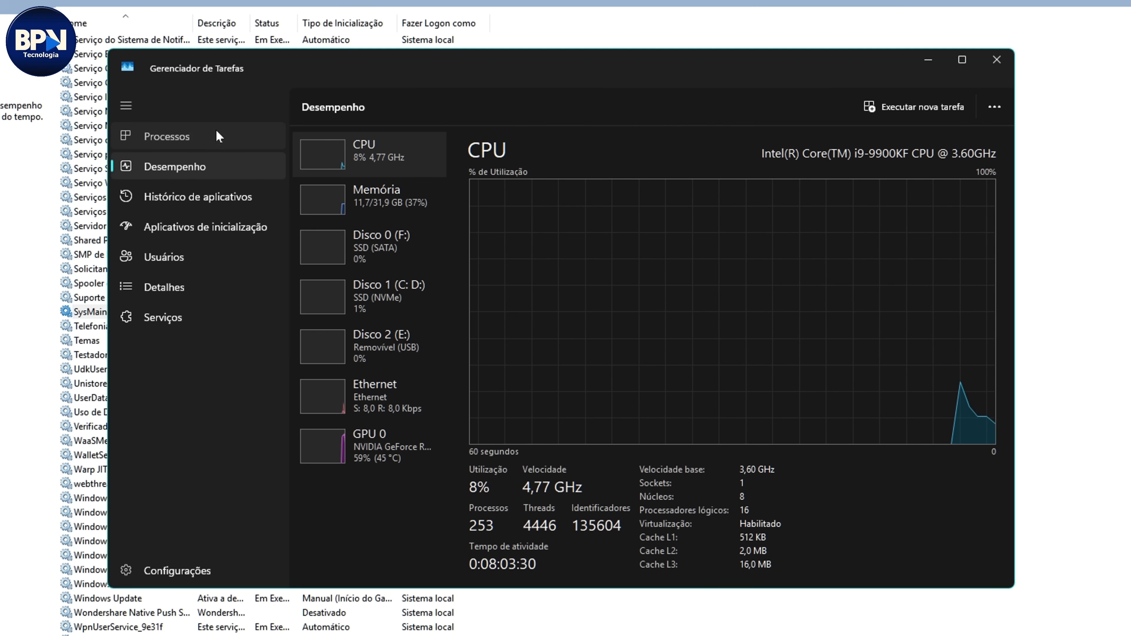